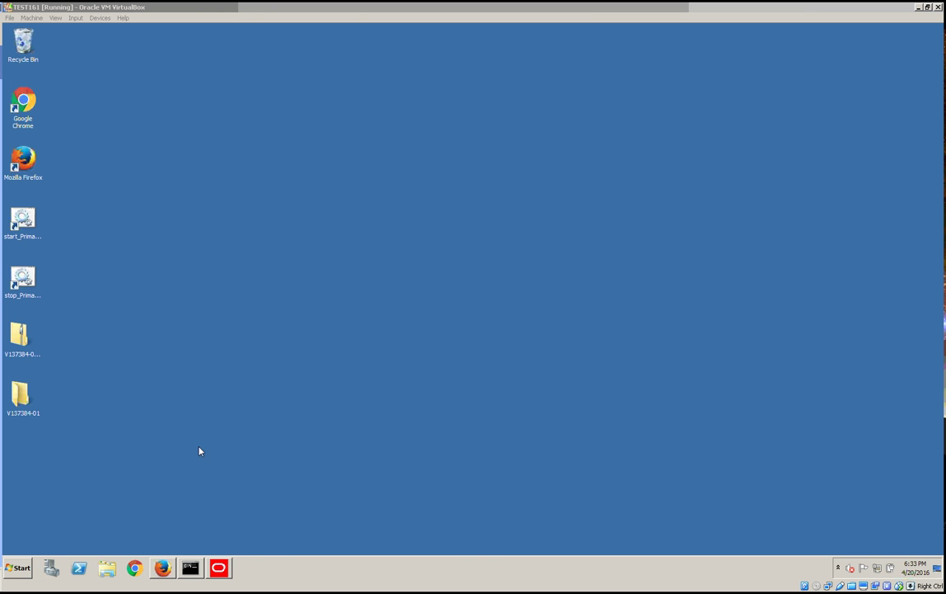
- Switch to P6 Professional, open project New001 and display its work breakdown structure
click(191, 400)
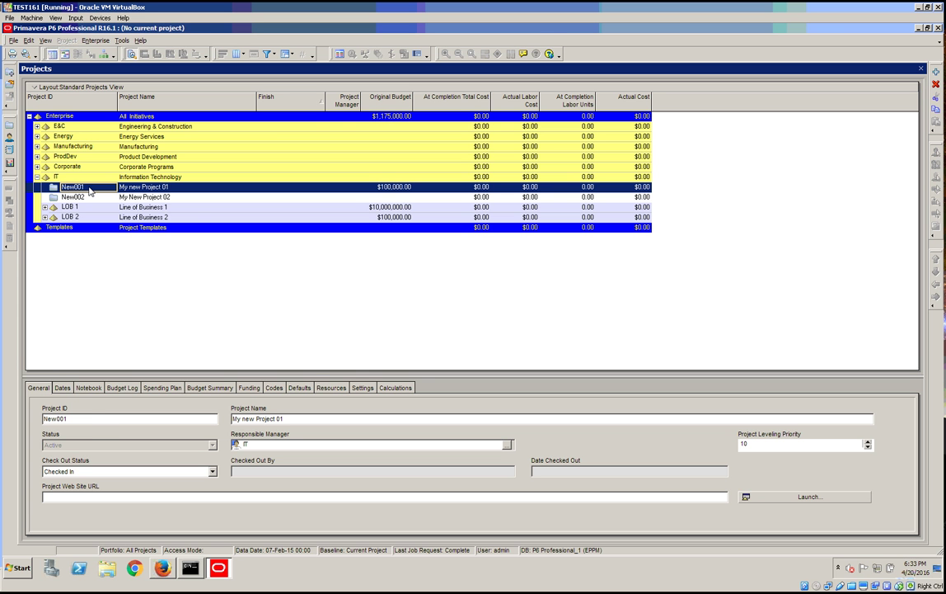
right_click(91, 190)
click(132, 195)
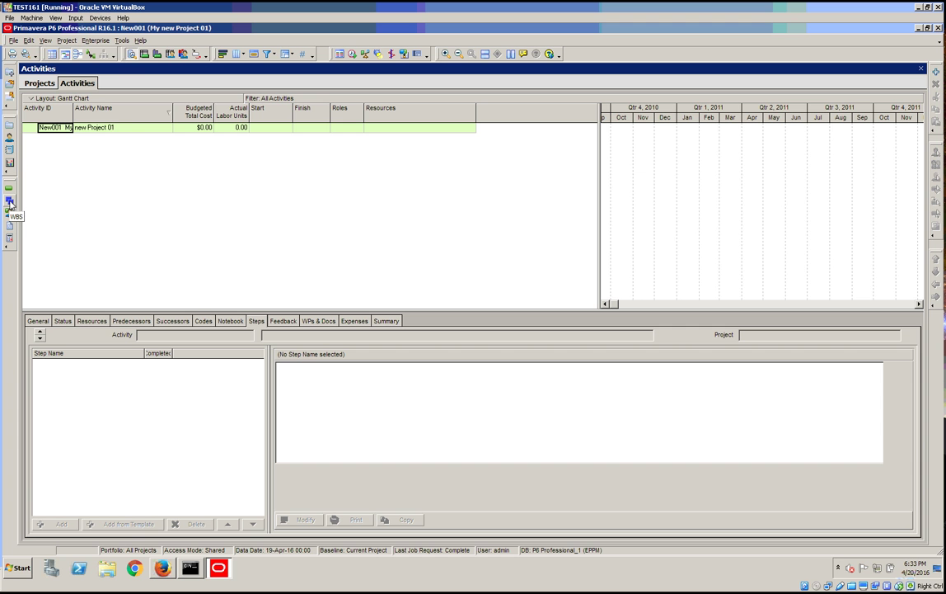
click(74, 41)
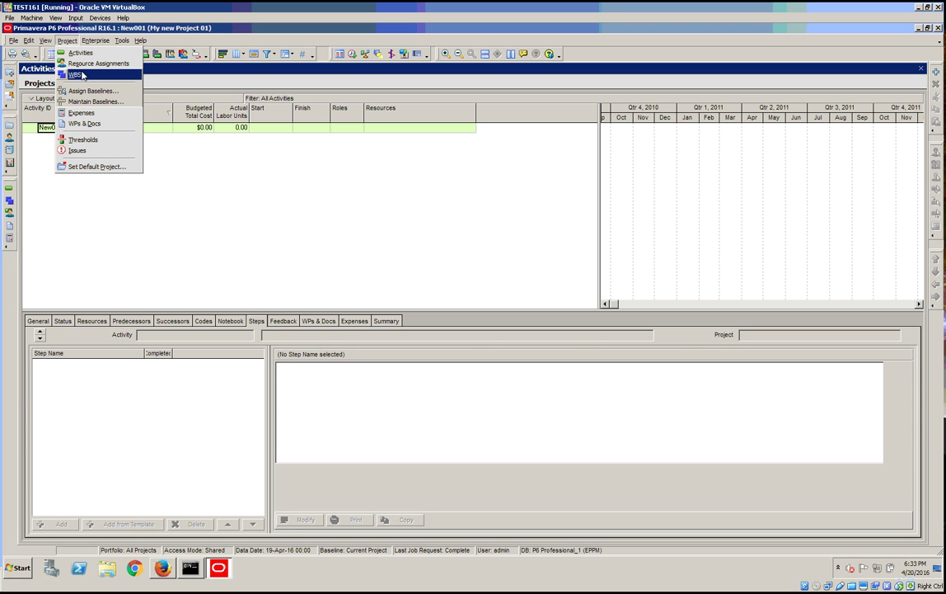
click(79, 76)
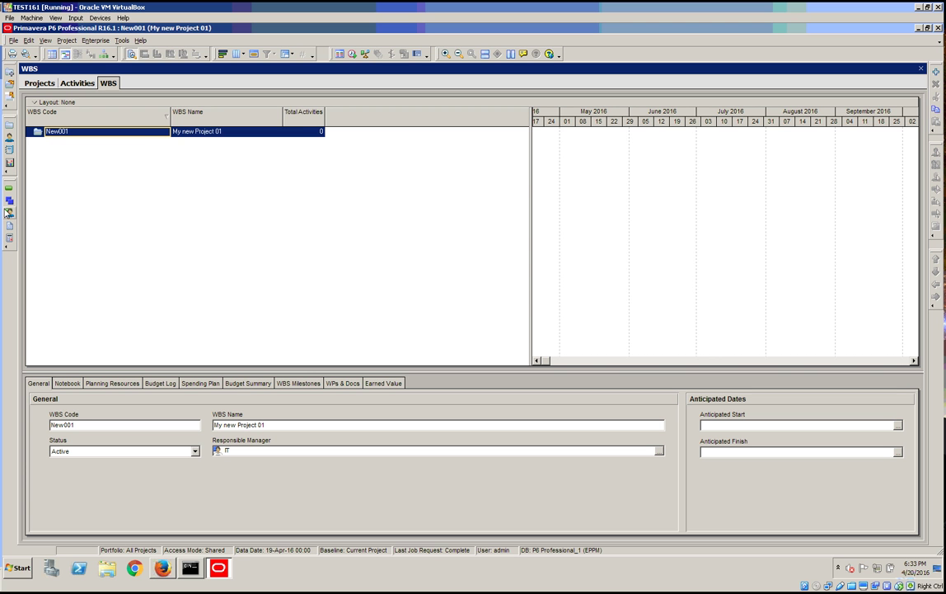
- Add a WBS element under project New001 with the WBS code Planning and commit the changes
right_click(51, 129)
click(74, 212)
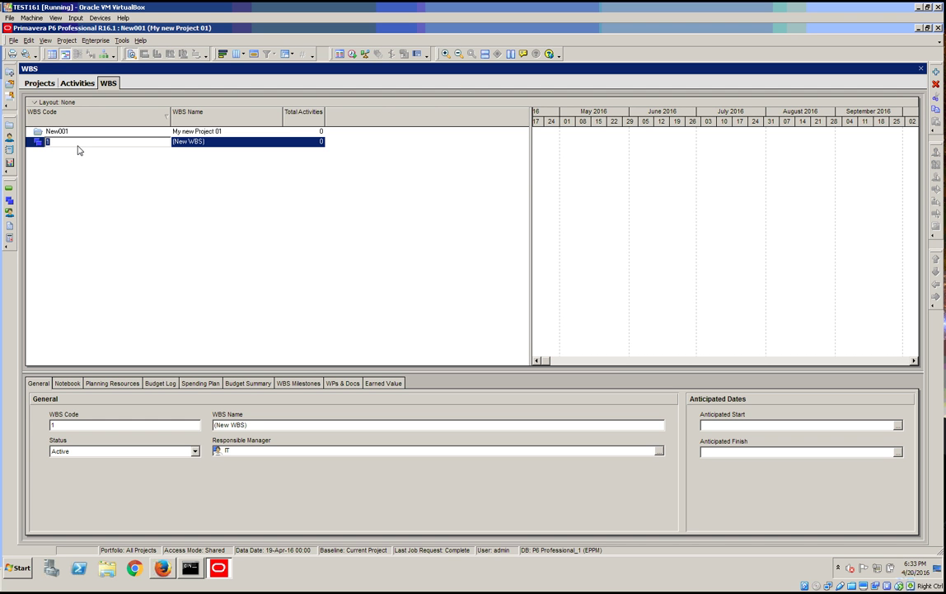
text(Planning)
key(Return)
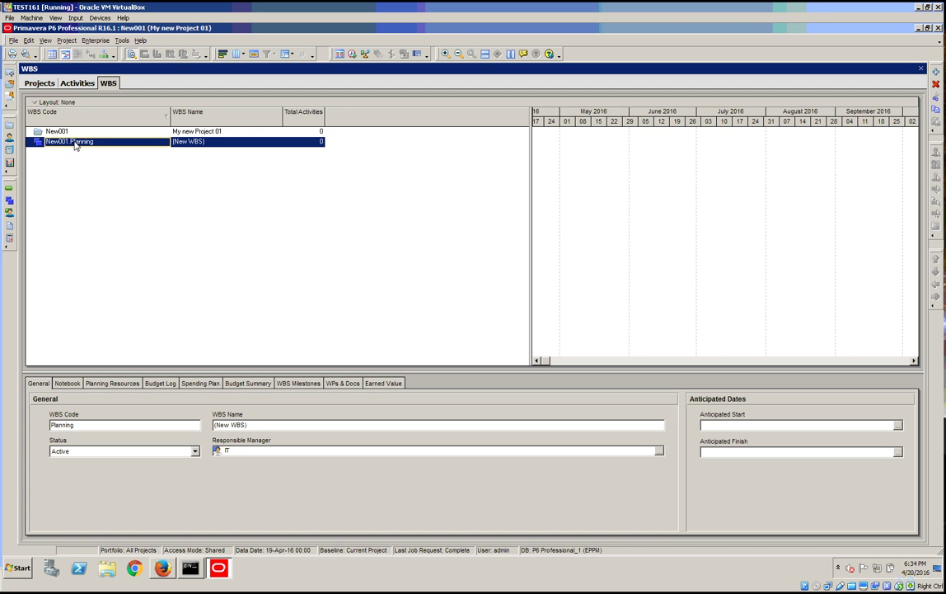
click(13, 40)
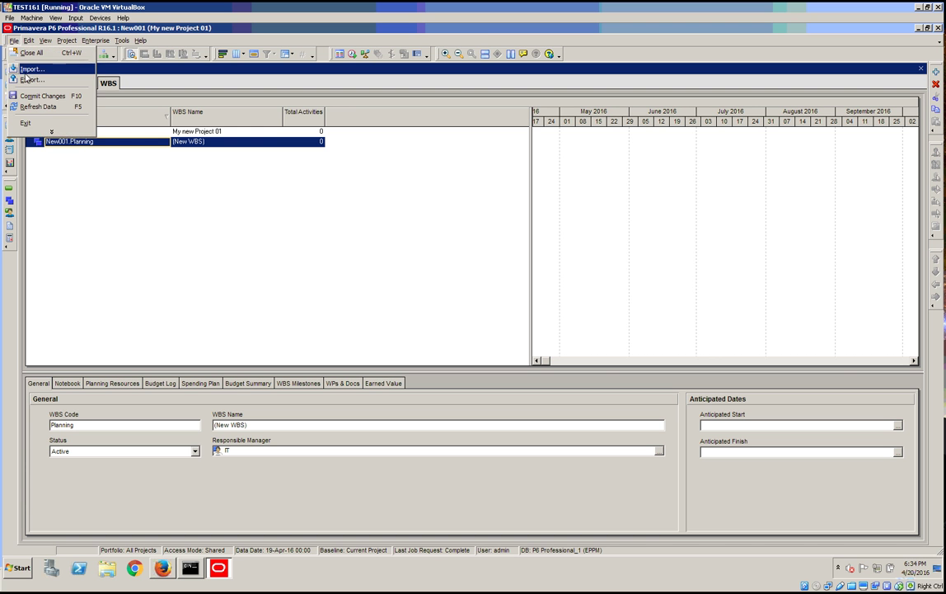
click(41, 96)
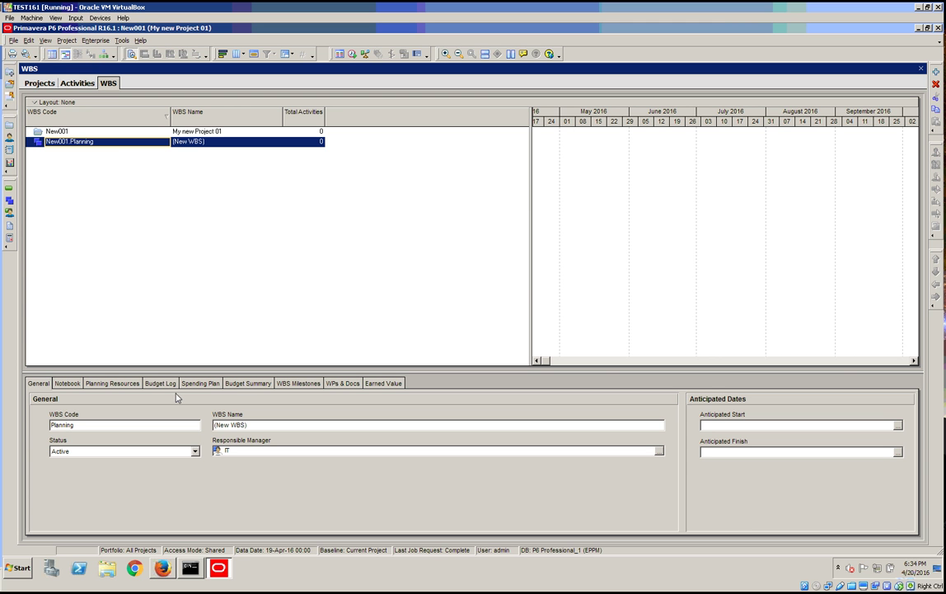
- Switch to P6 EPPM in Firefox, expand Enterprise and IT in the project structure, and select project New001
click(175, 572)
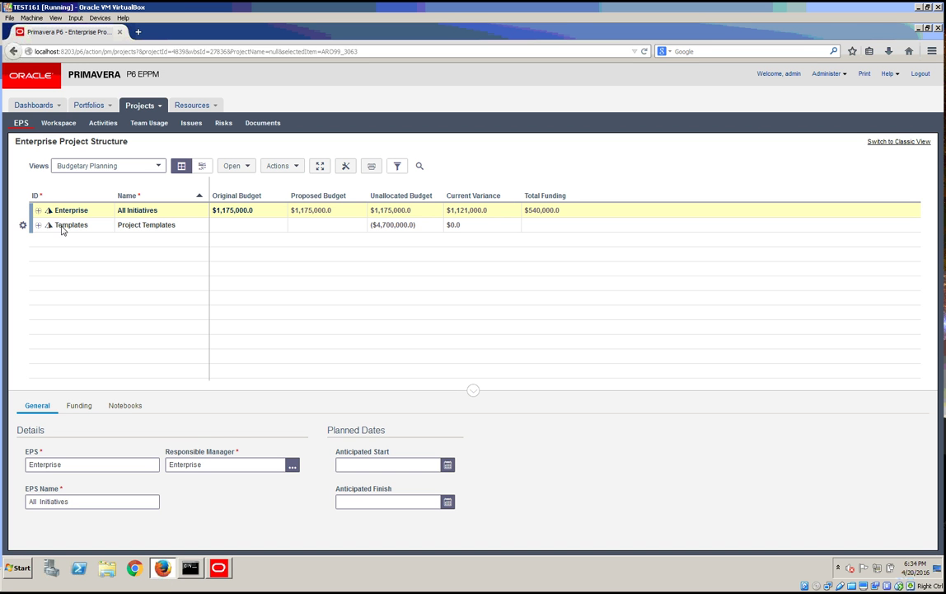
click(38, 210)
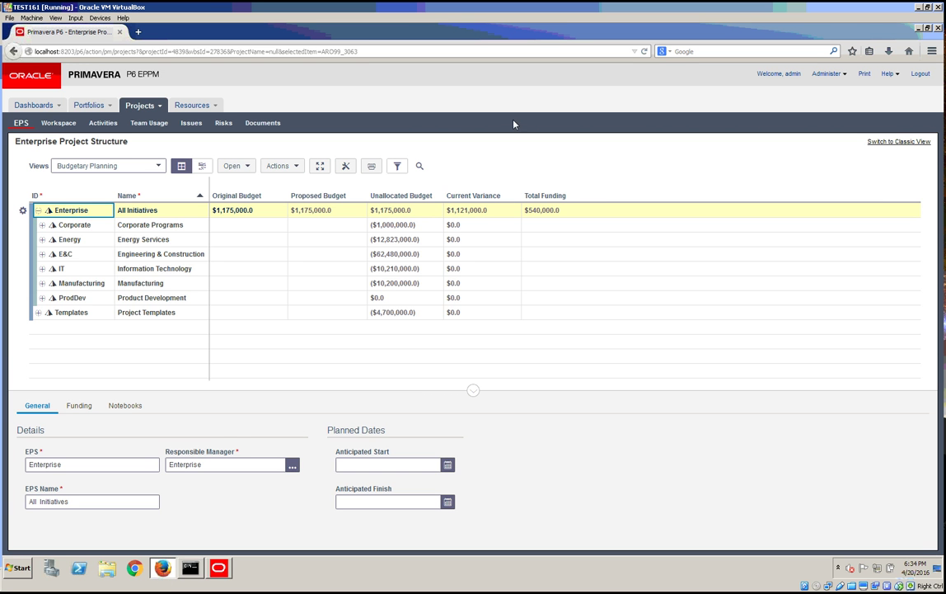
click(42, 269)
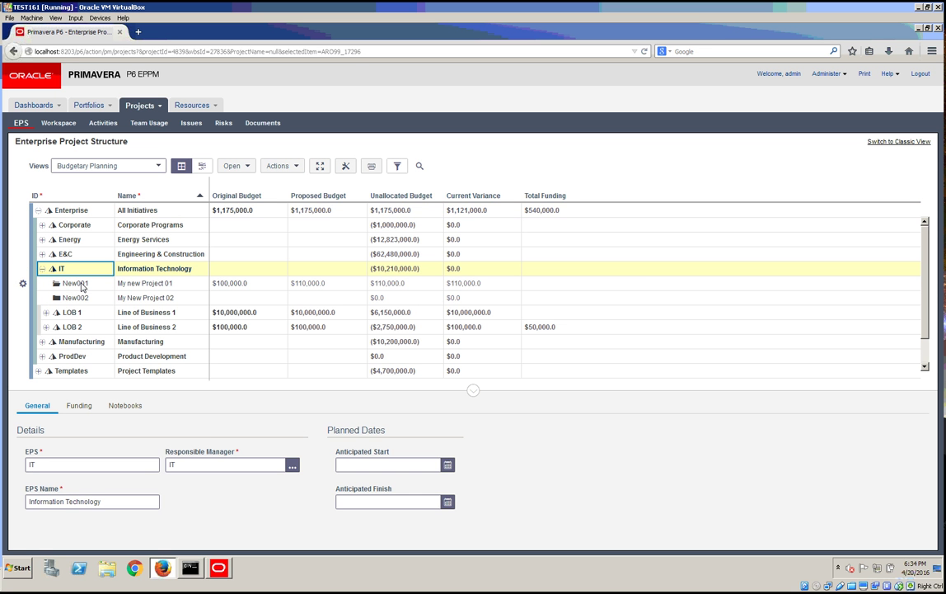
click(81, 285)
click(22, 282)
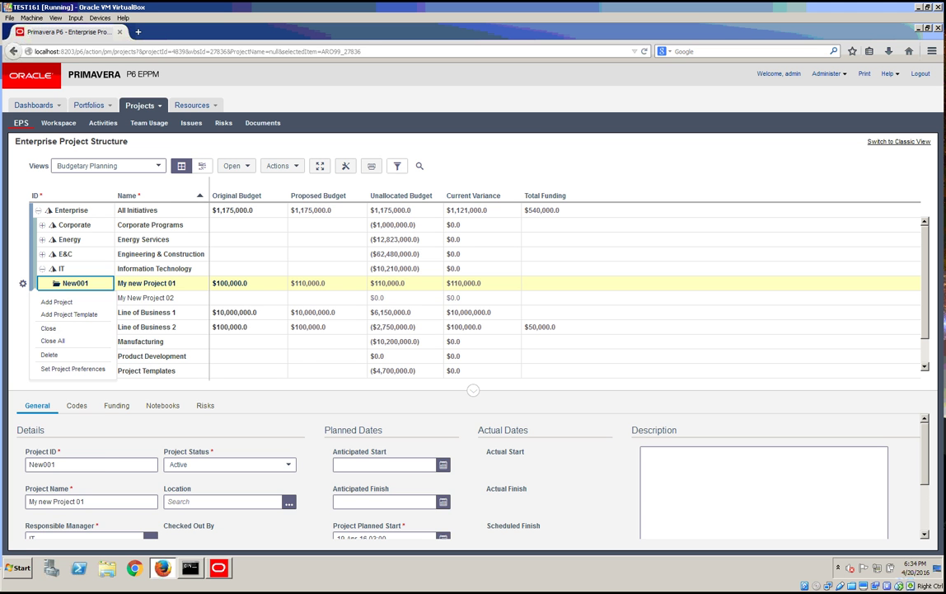
click(72, 328)
click(22, 312)
click(93, 283)
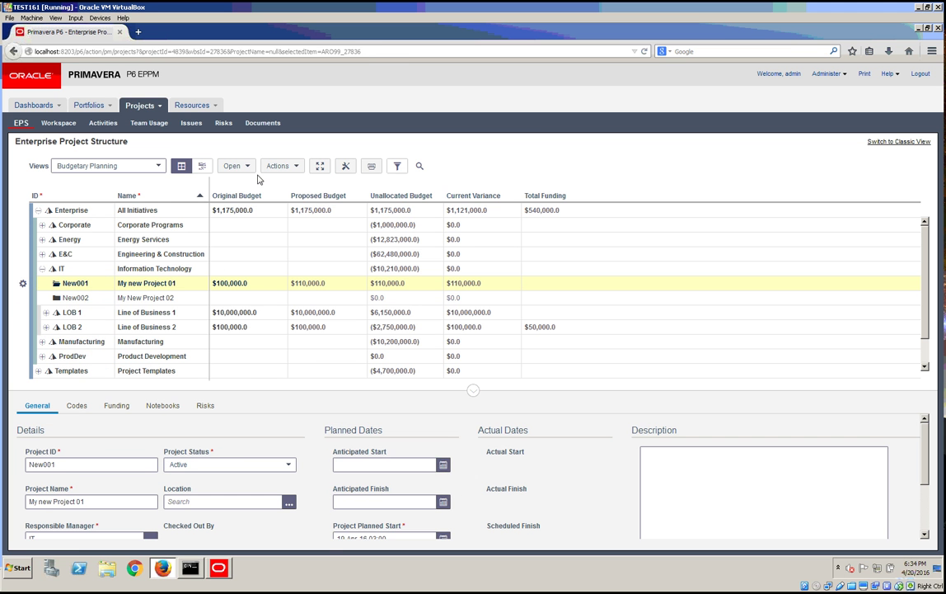
click(234, 166)
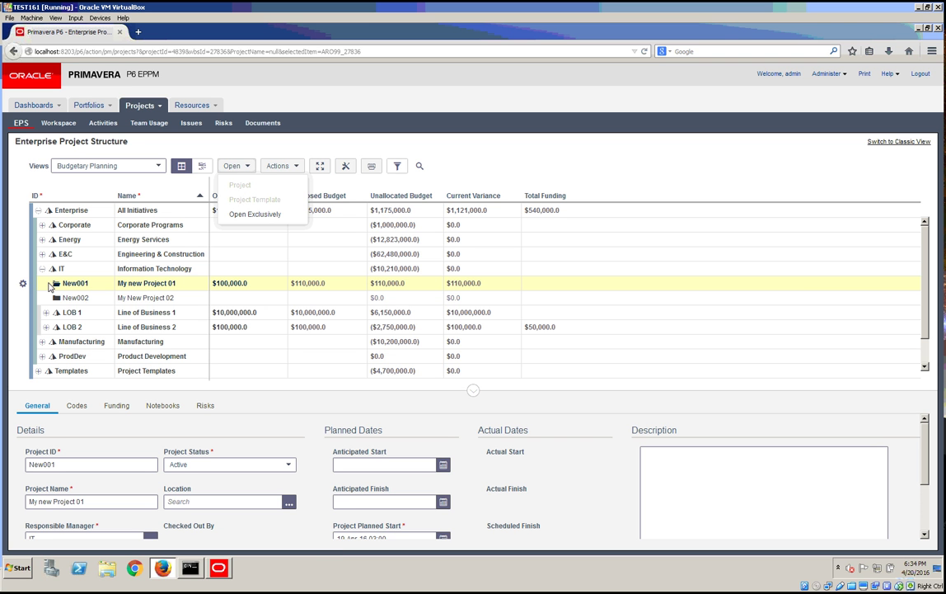
- Show the activities of project New001 and apply the global WBS Only View
click(103, 124)
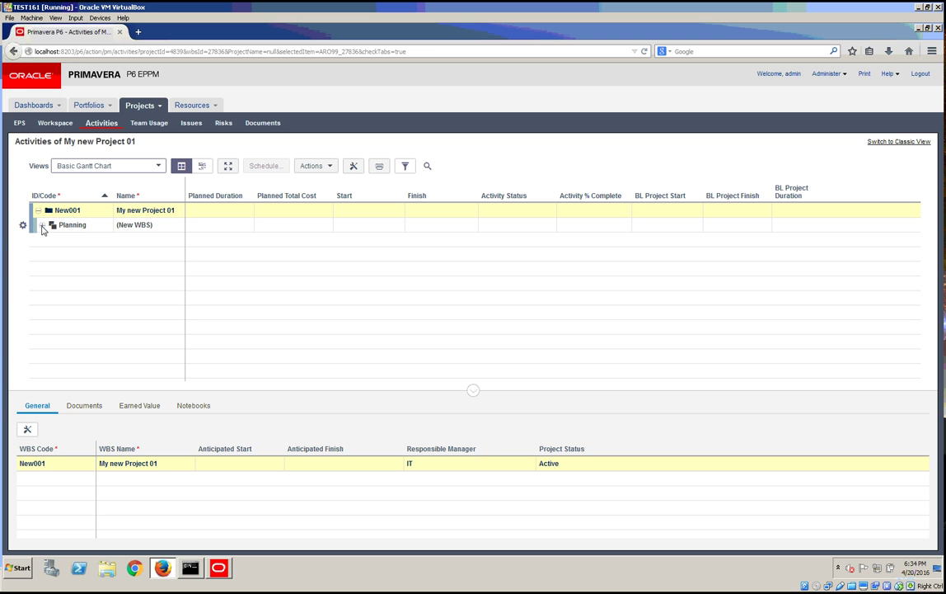
click(66, 225)
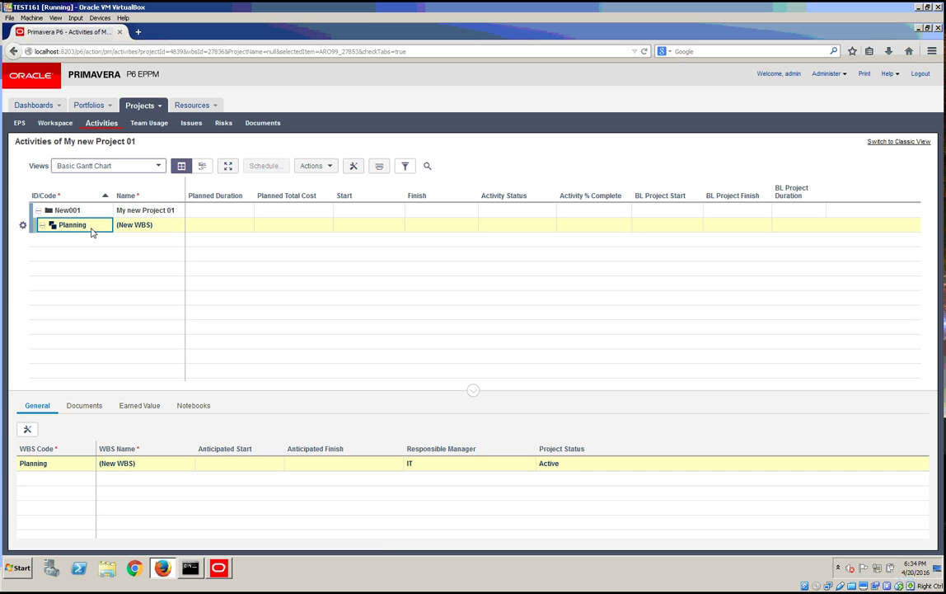
click(139, 165)
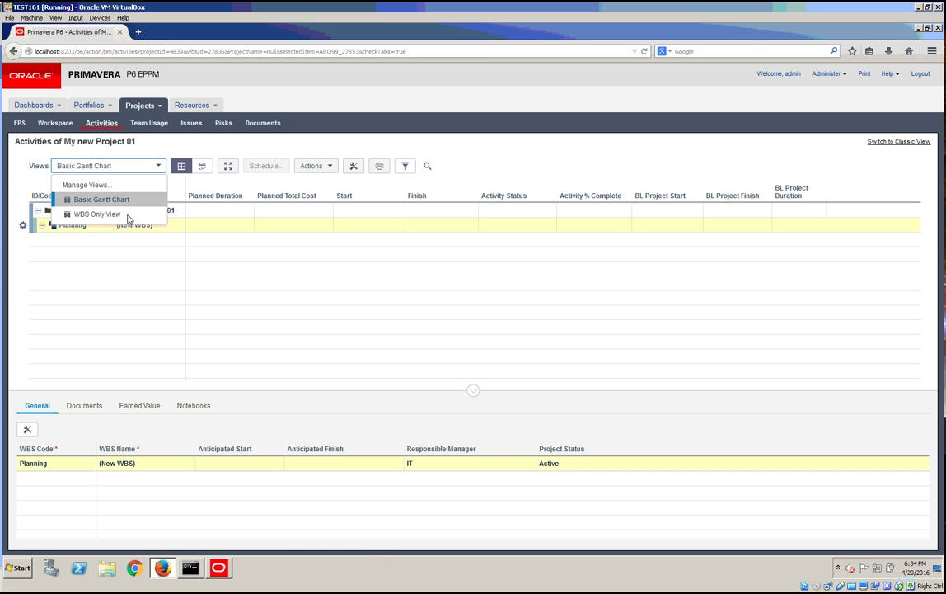
click(87, 186)
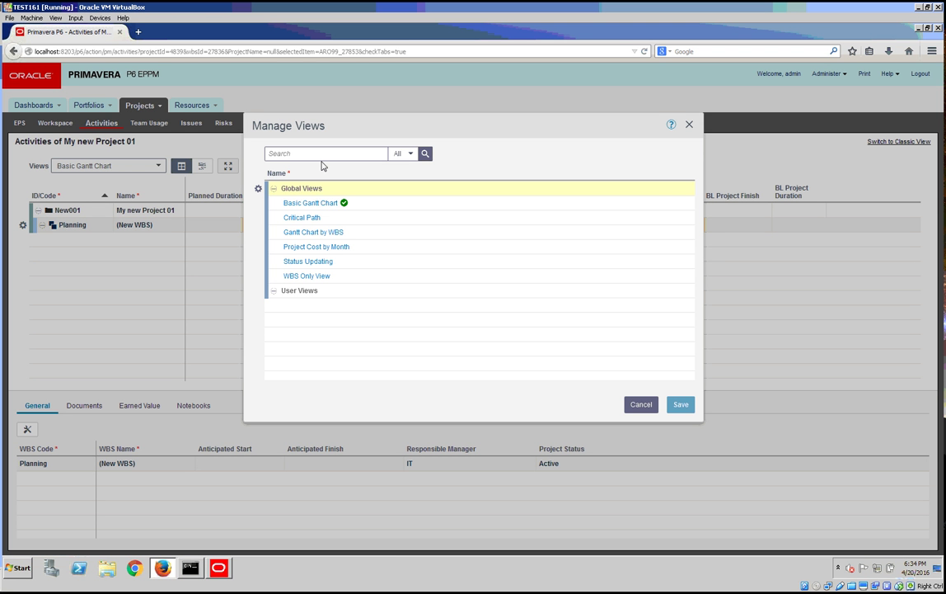
click(317, 276)
click(681, 404)
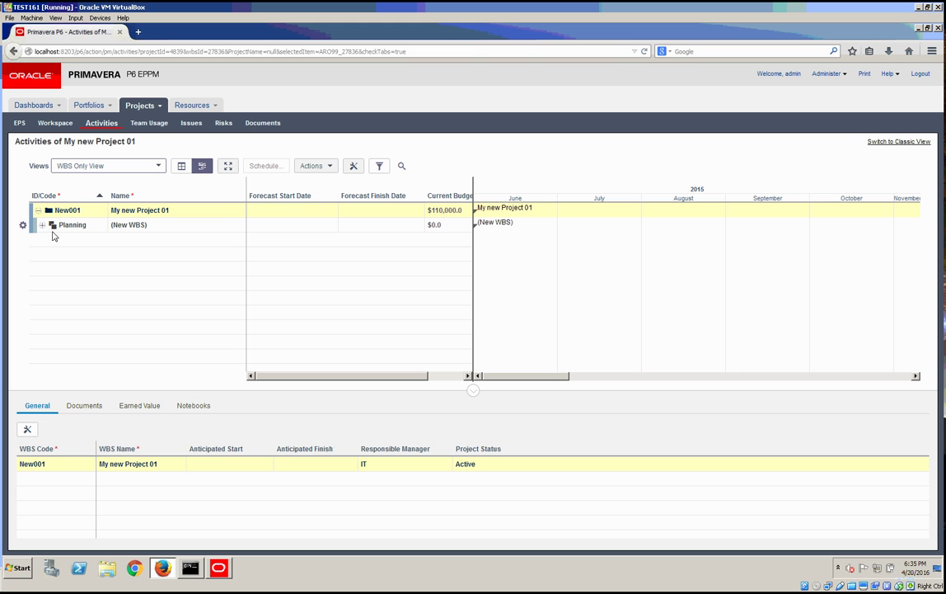
- Add a child WBS with the code 1st Step under the Planning element and save the changes
click(65, 229)
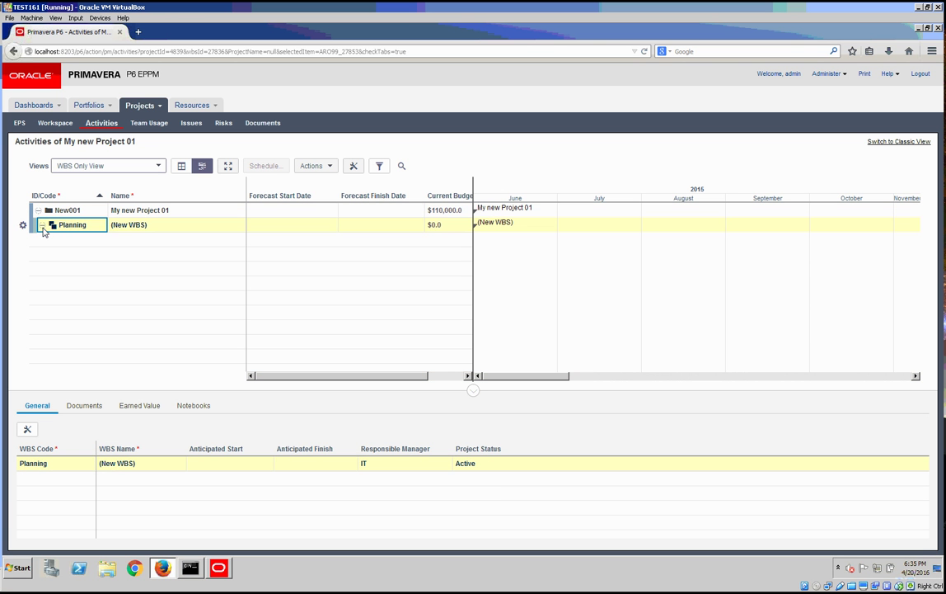
click(23, 225)
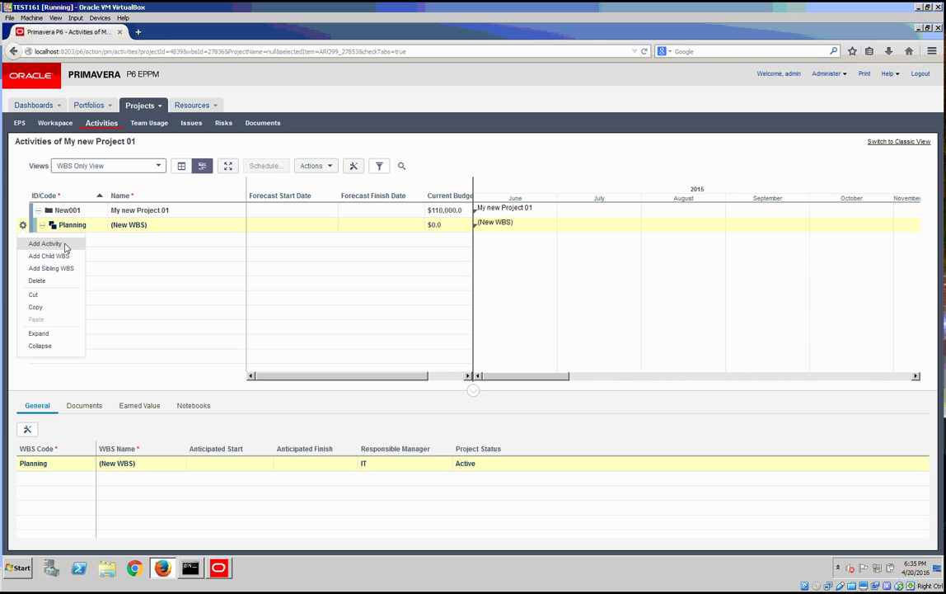
click(55, 257)
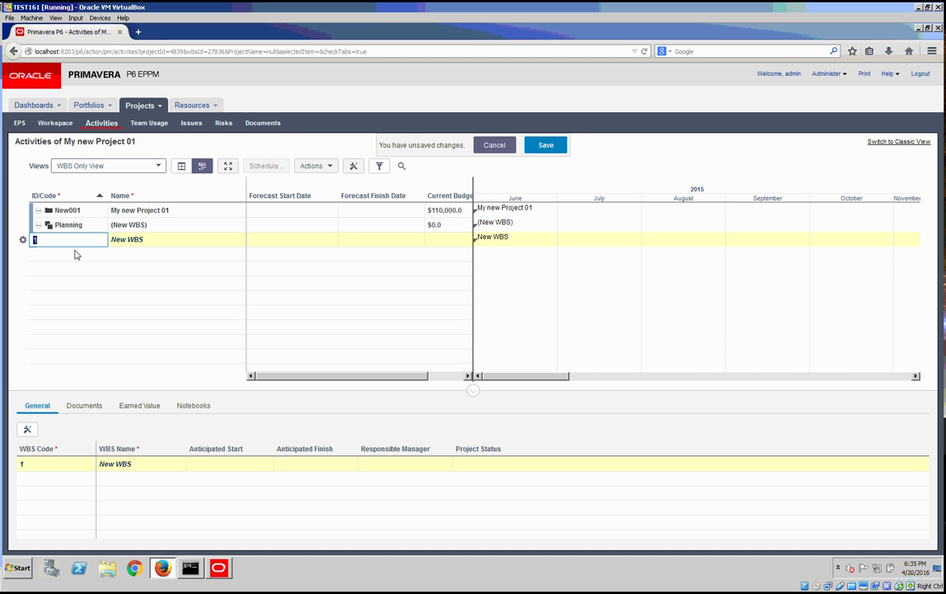
text(SubPl)
key(BackSpace)
key(BackSpace)
key(BackSpace)
text(1S)
text(st Step)
key(Return)
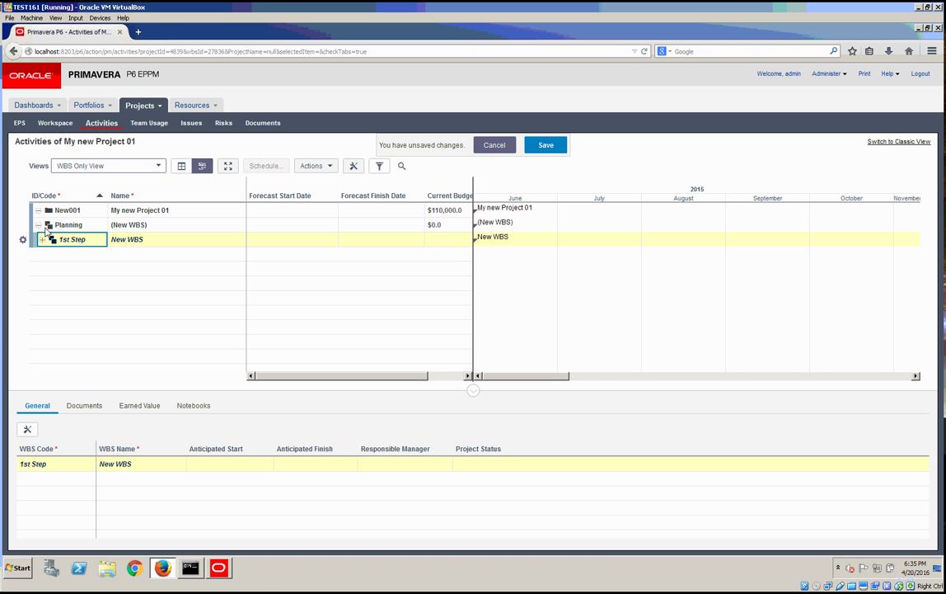
click(40, 229)
click(39, 227)
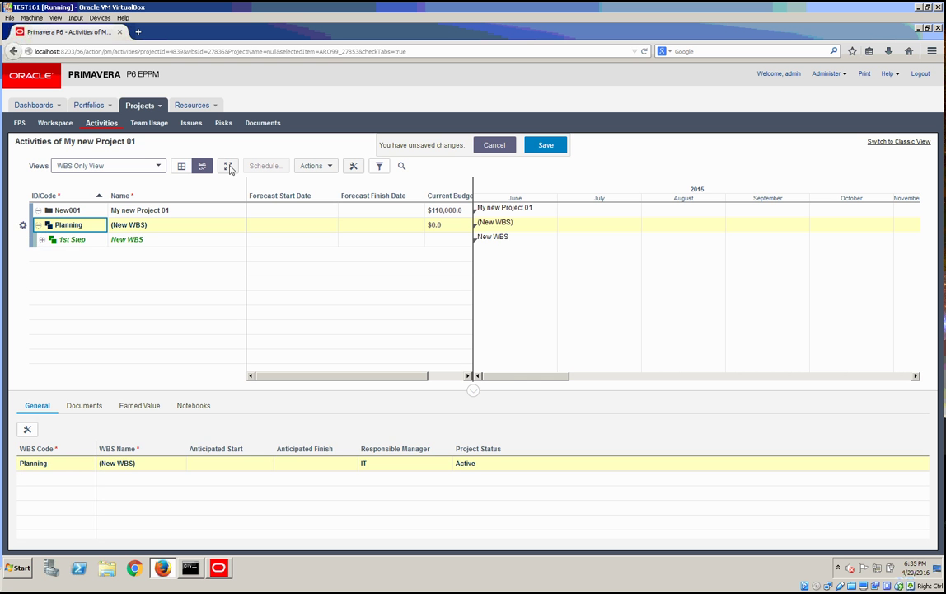
click(550, 148)
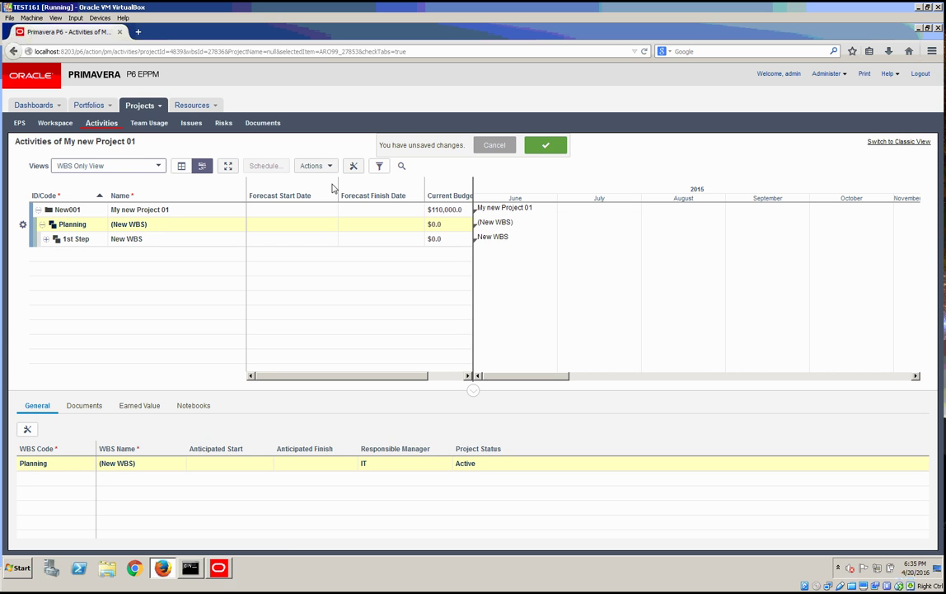
- Switch the activities page to Classic View and examine the commands available for the lowest-level New WBS element
click(897, 142)
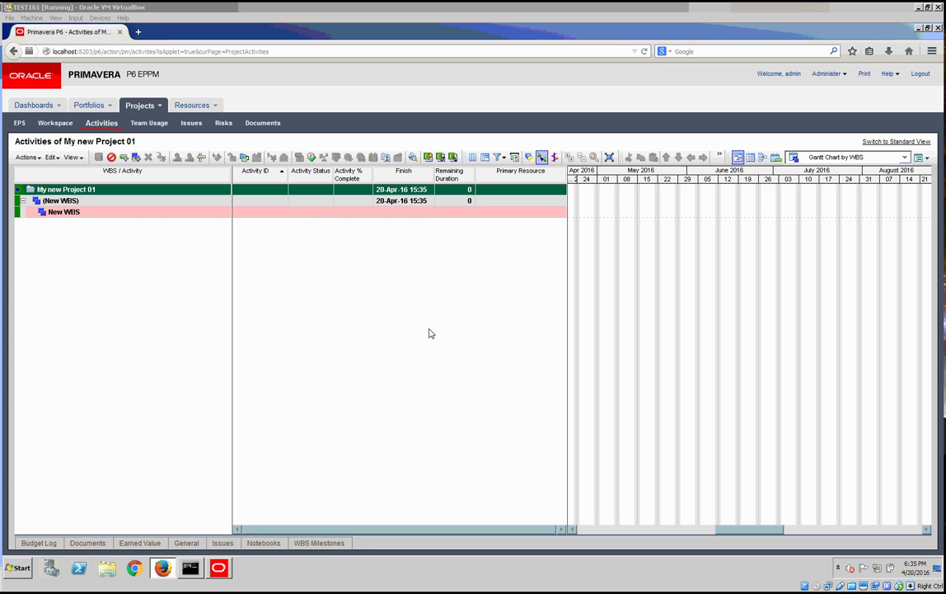
click(57, 212)
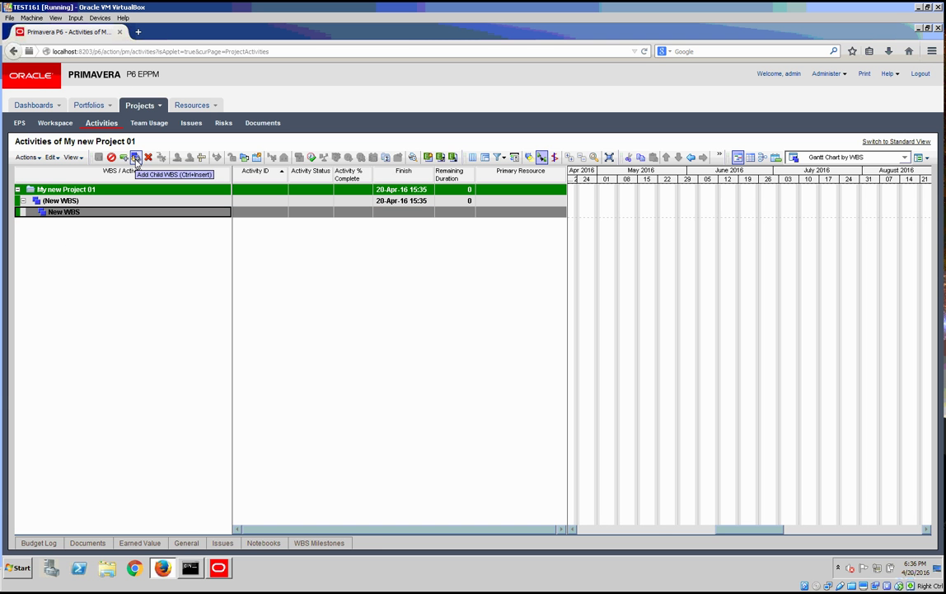
right_click(75, 212)
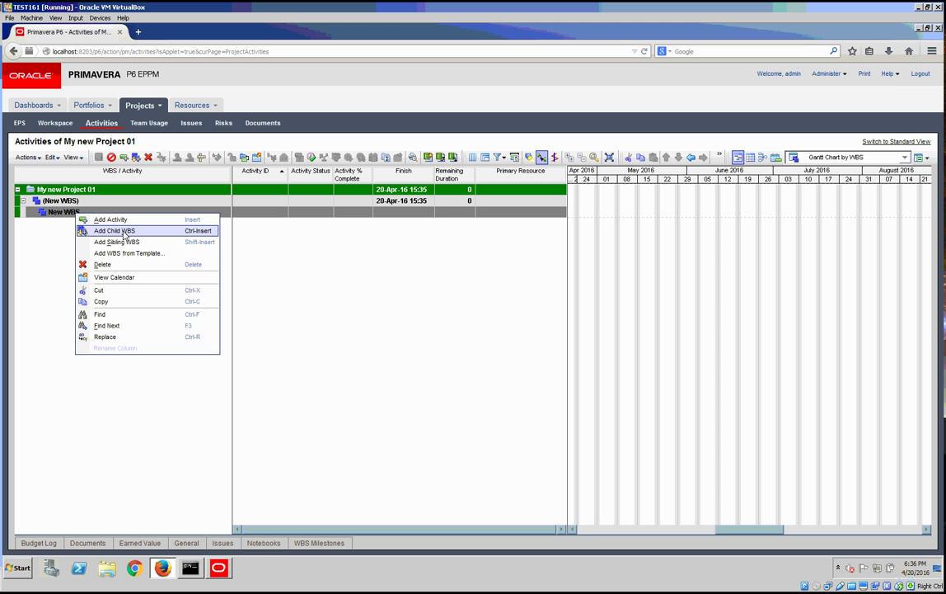
click(54, 249)
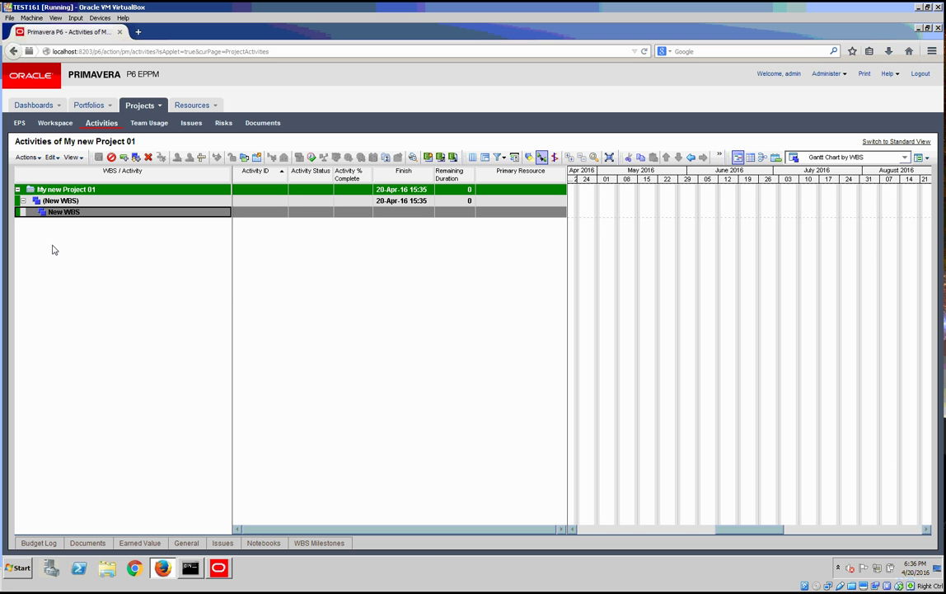